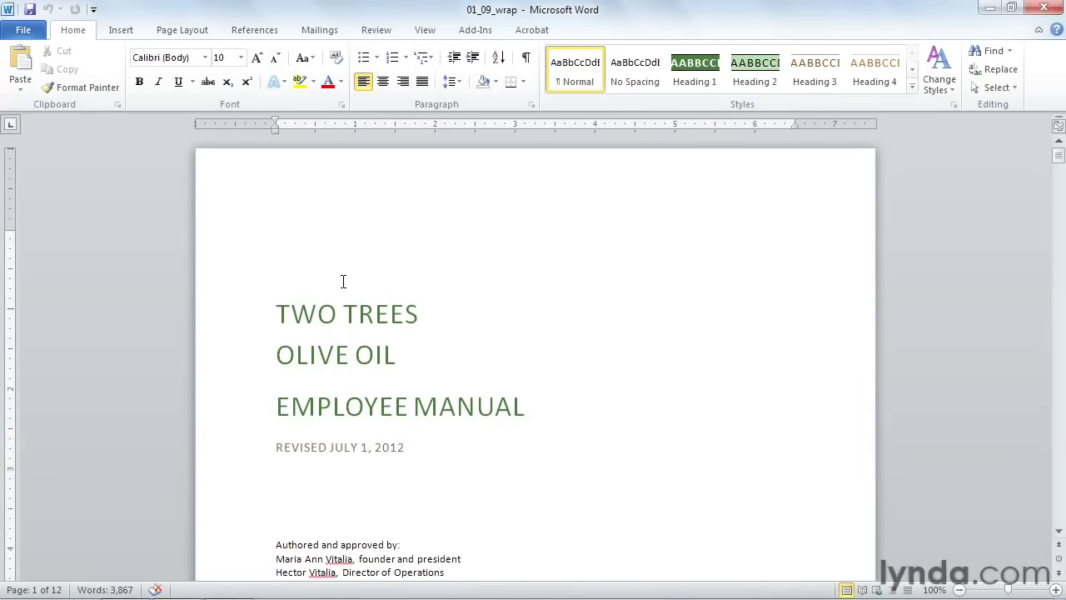
Insert the olive_oil_bottles picture from the Chapter 1 exercise files at the start of the first story paragraph on page 2.
{"action": "scroll", "coordinate": [379, 312], "scroll_direction": "down", "scroll_amount": 15}
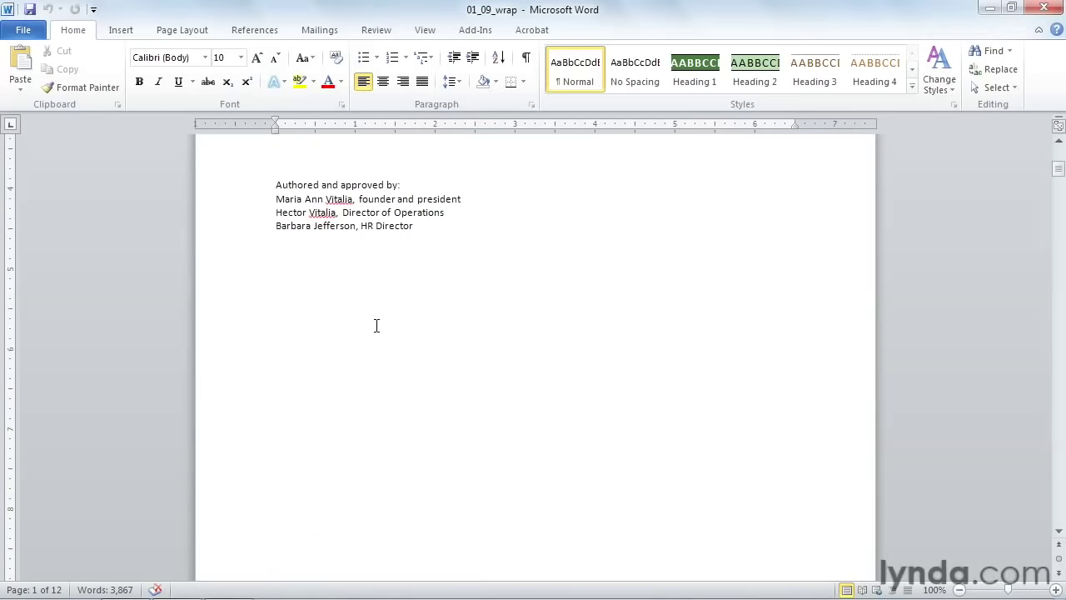
{"action": "scroll", "coordinate": [374, 333], "scroll_direction": "down", "scroll_amount": 5}
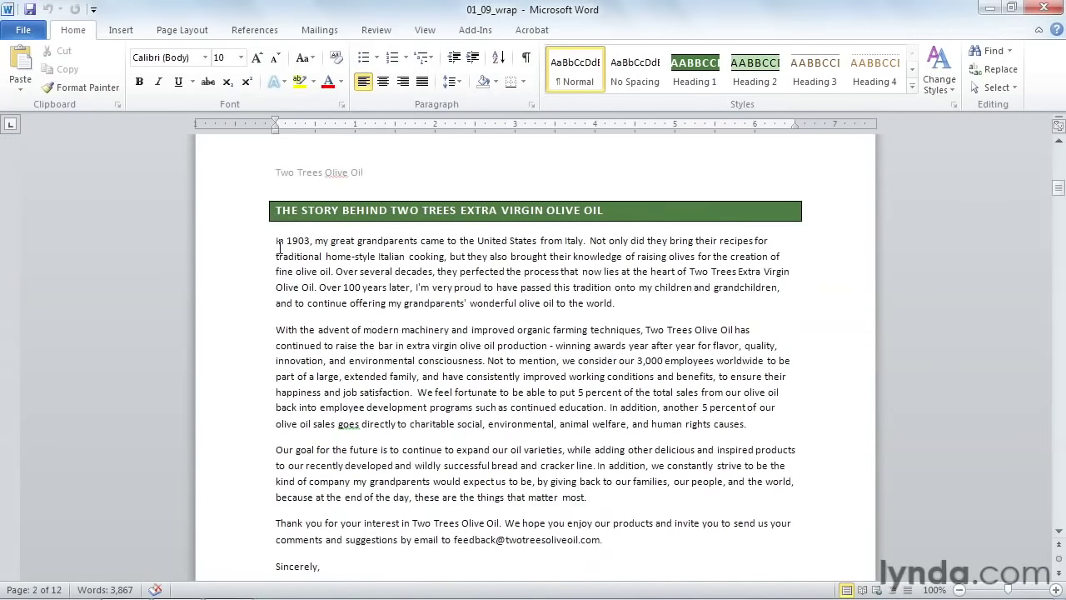
{"action": "left_click", "coordinate": [120, 32]}
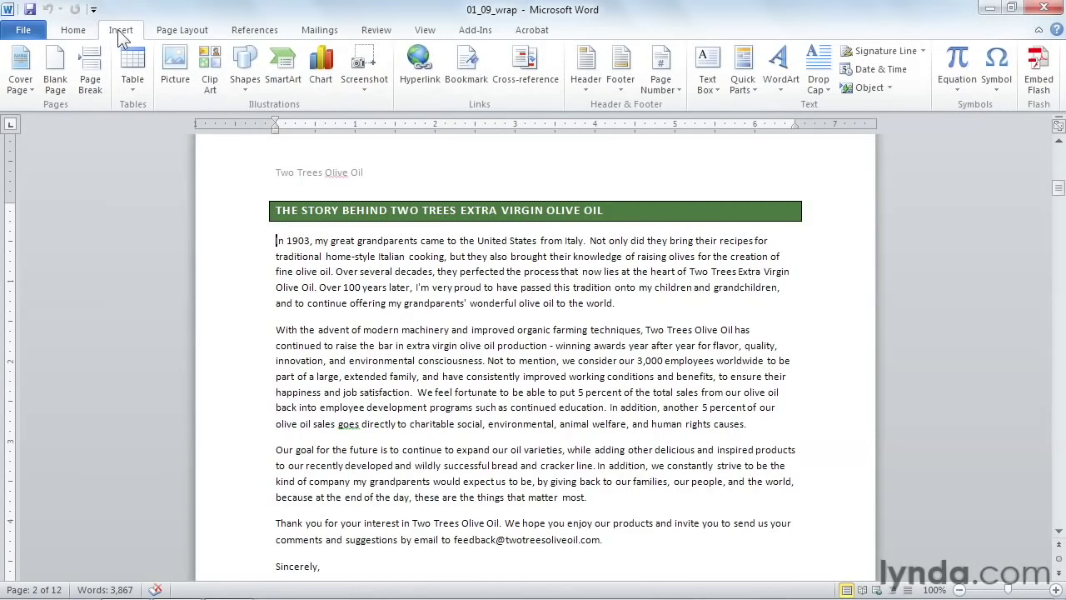
{"action": "left_click", "coordinate": [177, 77]}
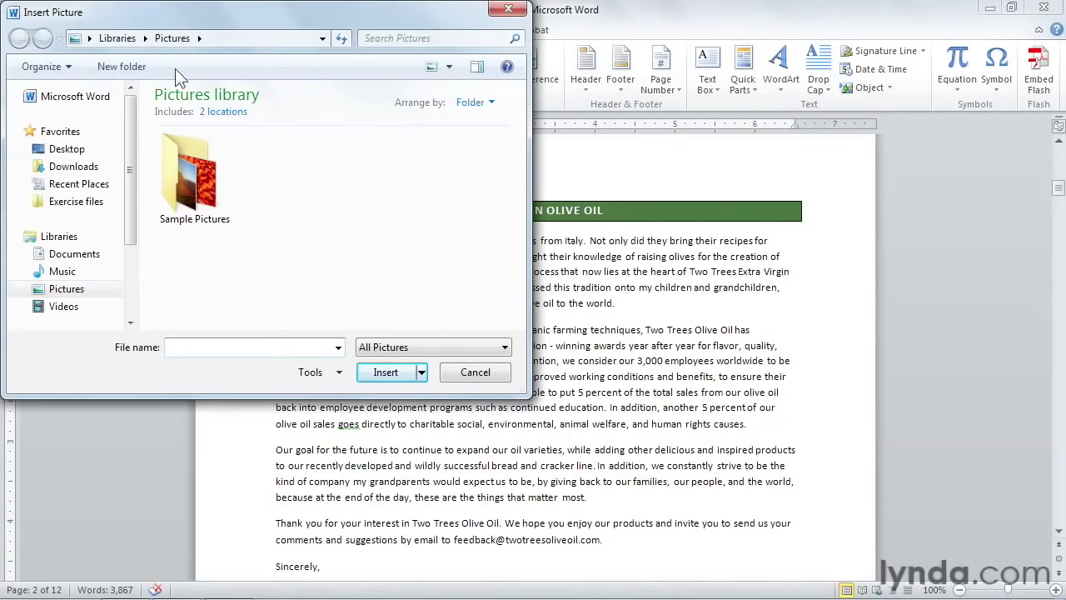
{"action": "left_click", "coordinate": [75, 203]}
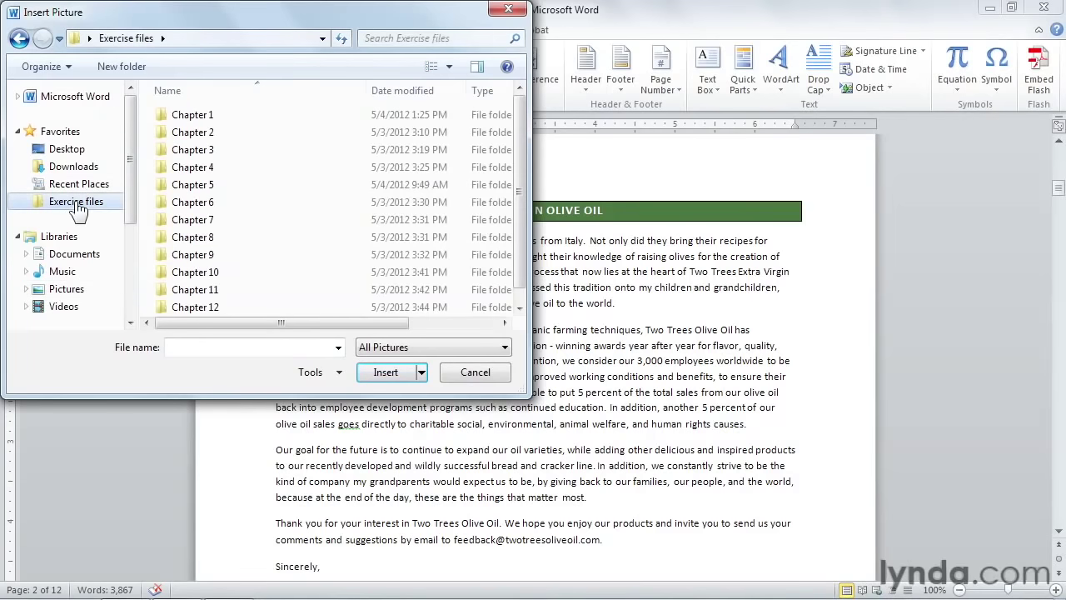
{"action": "double_click", "coordinate": [189, 119]}
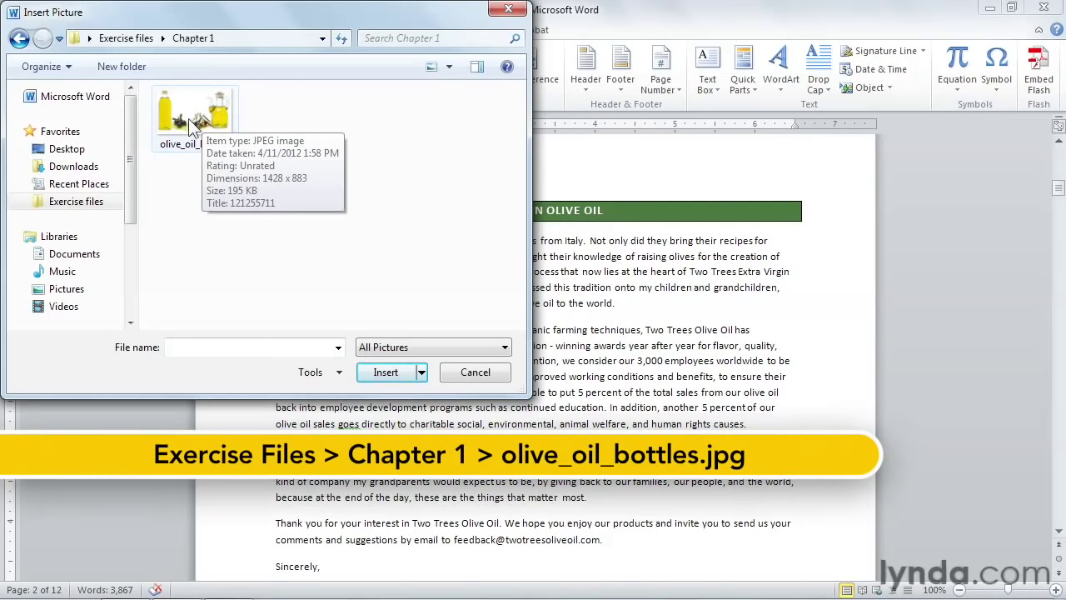
{"action": "left_click", "coordinate": [189, 118]}
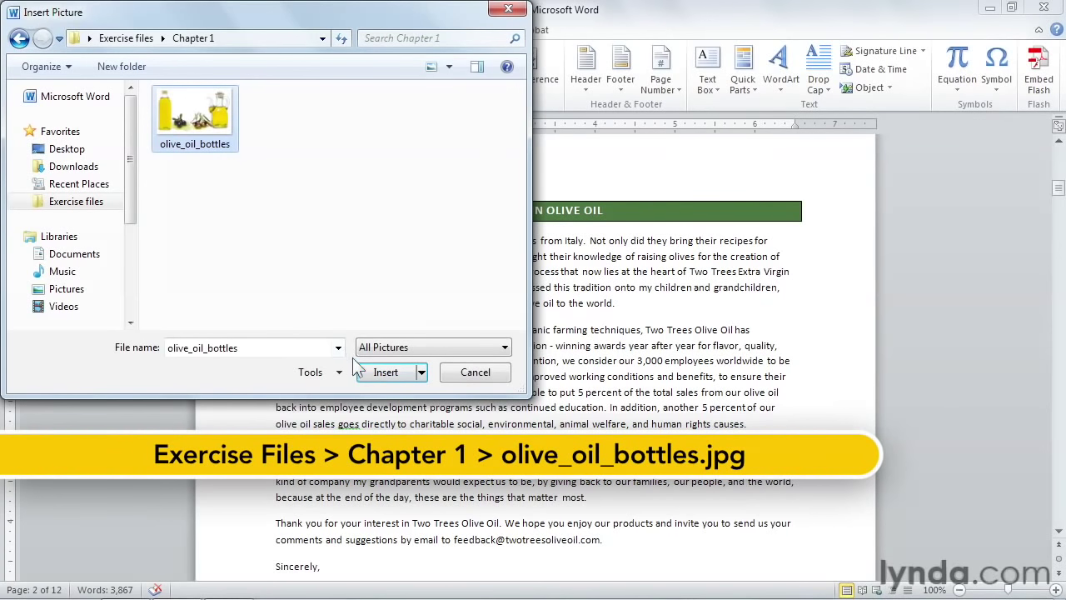
{"action": "left_click", "coordinate": [386, 372]}
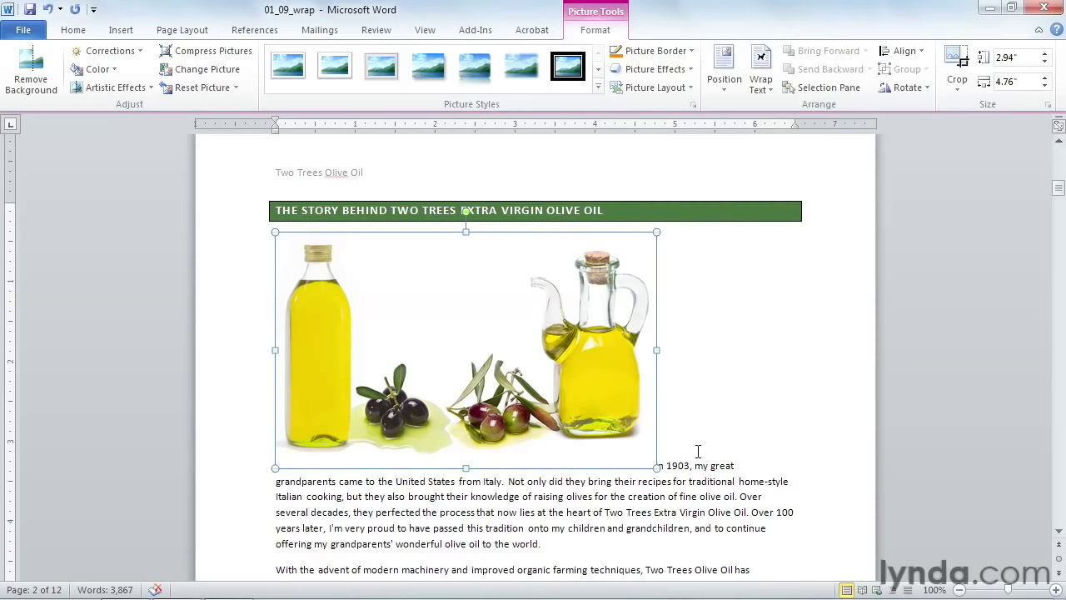
Set the picture's text wrapping to Square and move the picture to the right side of the first paragraph.
{"action": "left_click", "coordinate": [654, 461]}
{"action": "left_click", "coordinate": [660, 462]}
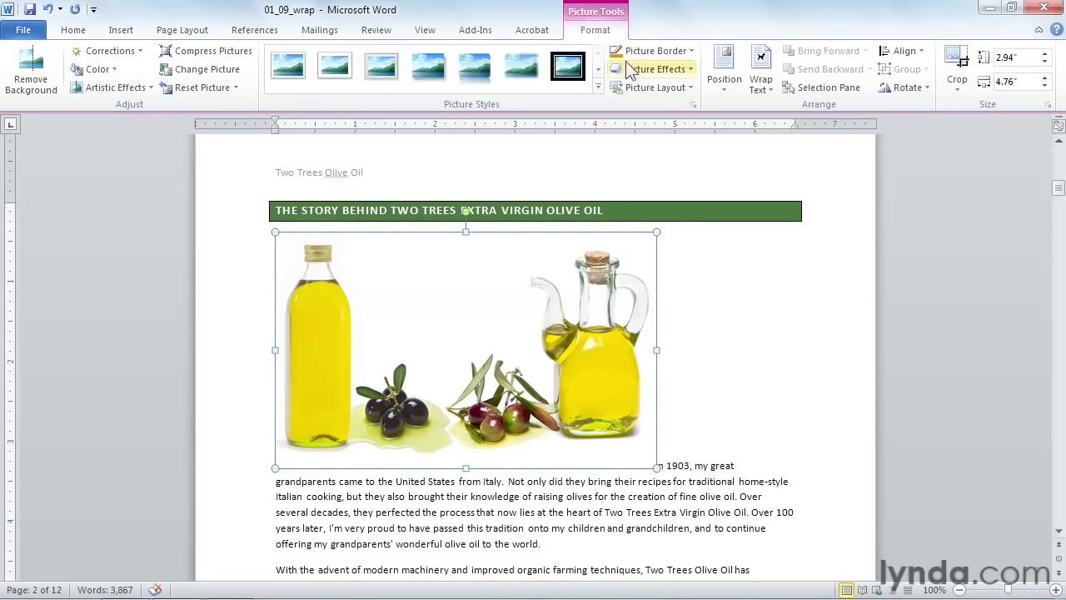
{"action": "left_click", "coordinate": [765, 76]}
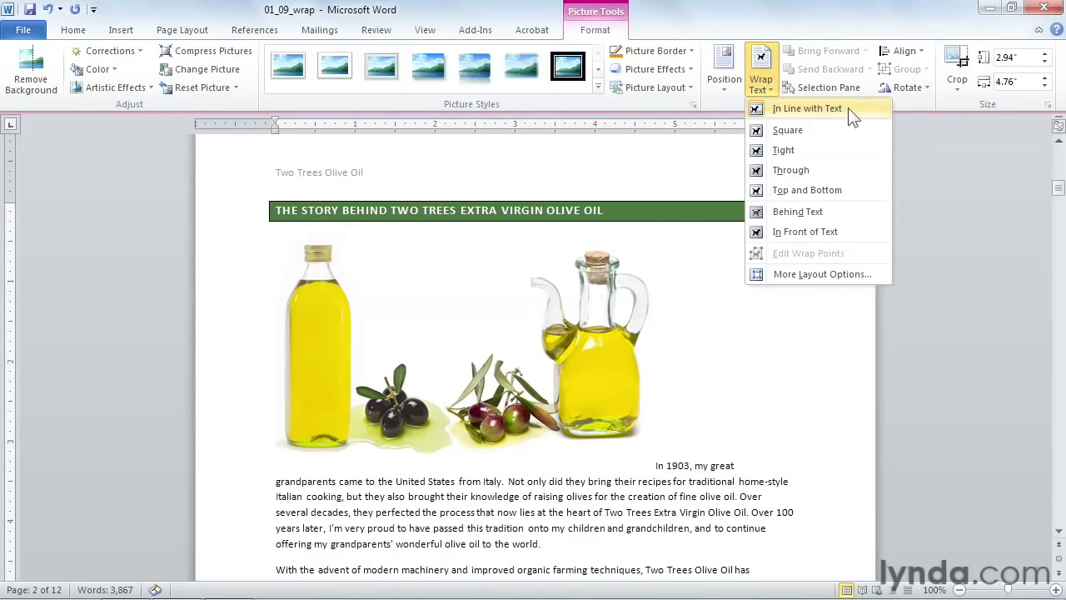
{"action": "left_click", "coordinate": [773, 130]}
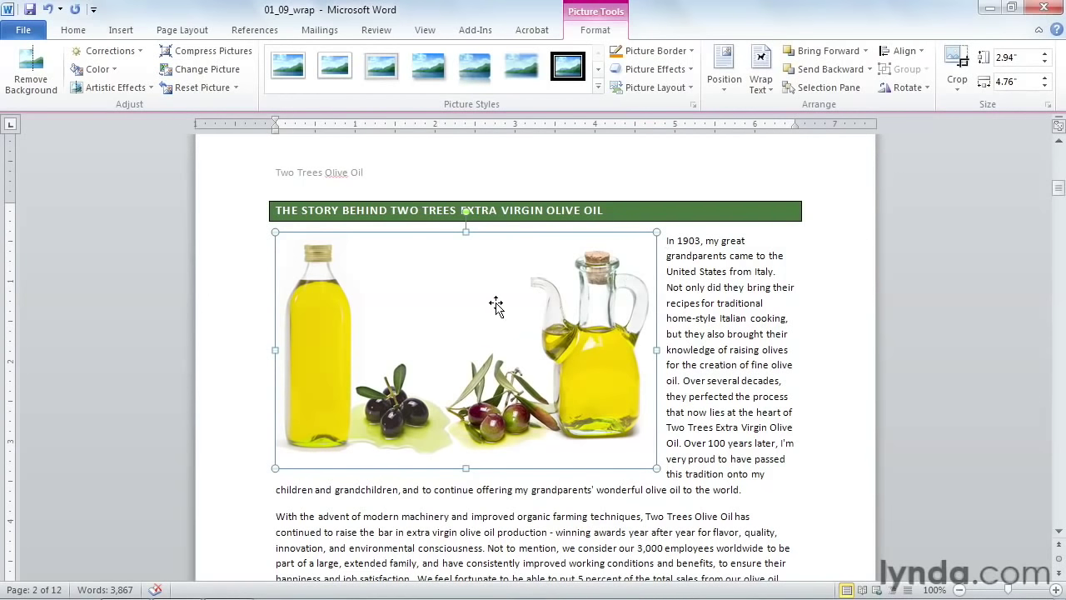
{"action": "left_click_drag", "start_coordinate": [496, 303], "coordinate": [654, 333]}
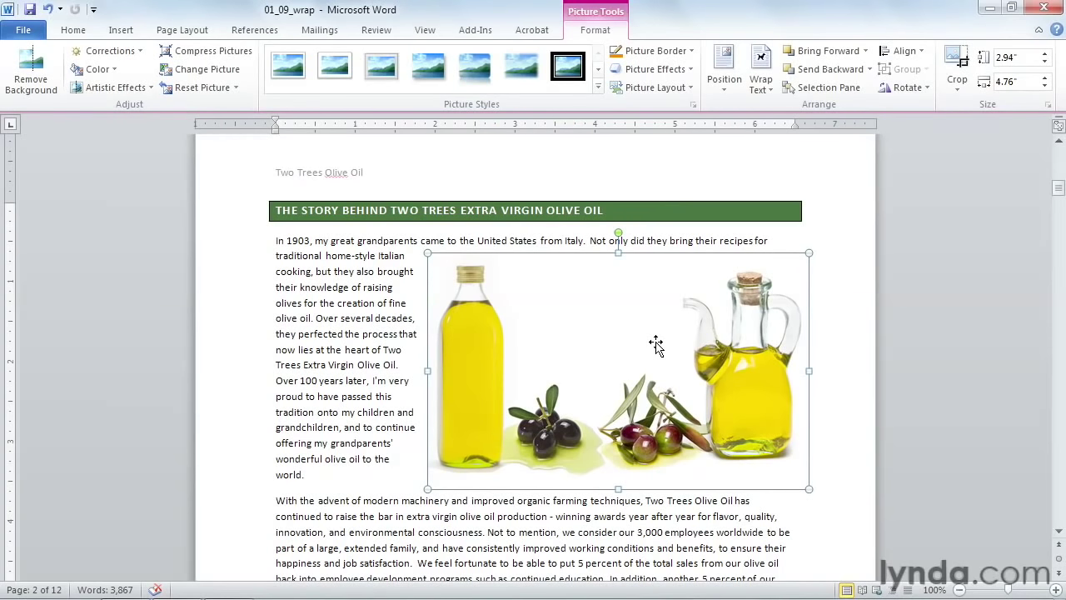
Try Through text wrapping on the picture and change the wrapping to Tight.
{"action": "left_click", "coordinate": [767, 89]}
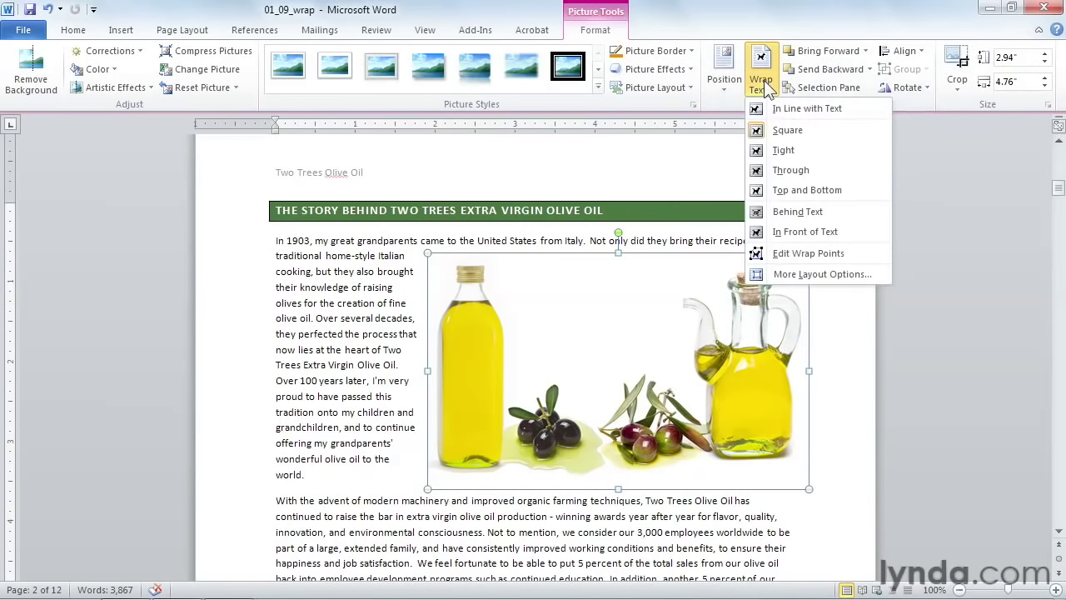
{"action": "left_click", "coordinate": [791, 169]}
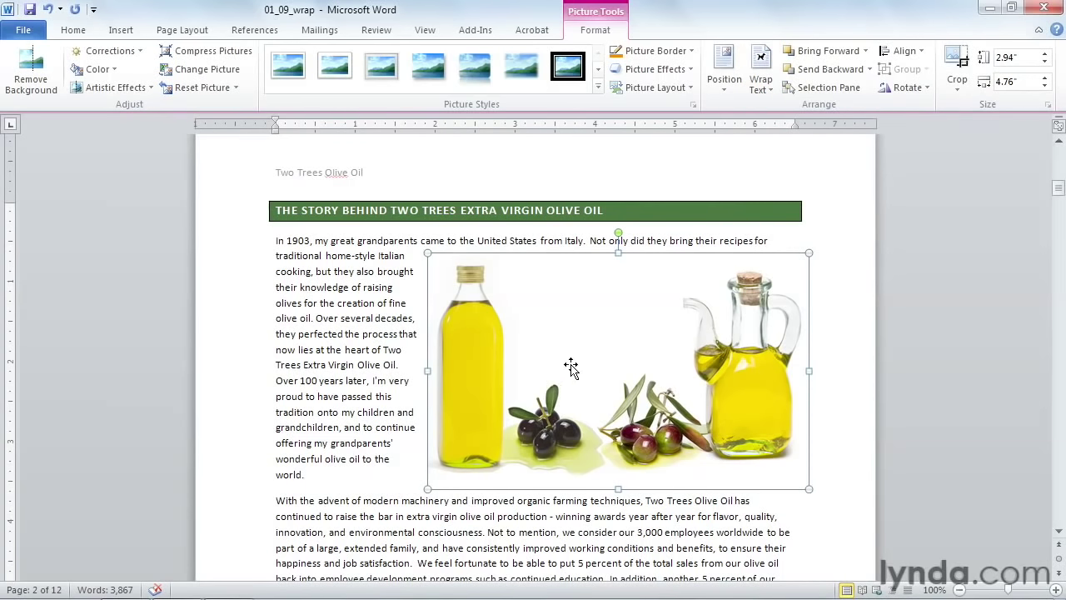
{"action": "left_click", "coordinate": [763, 86]}
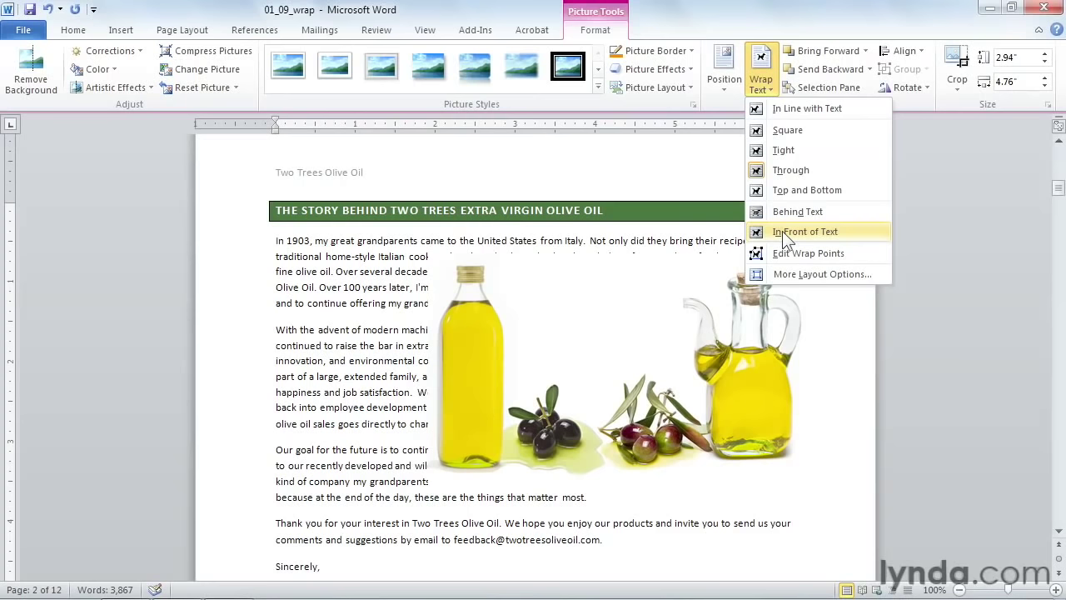
{"action": "left_click", "coordinate": [787, 151]}
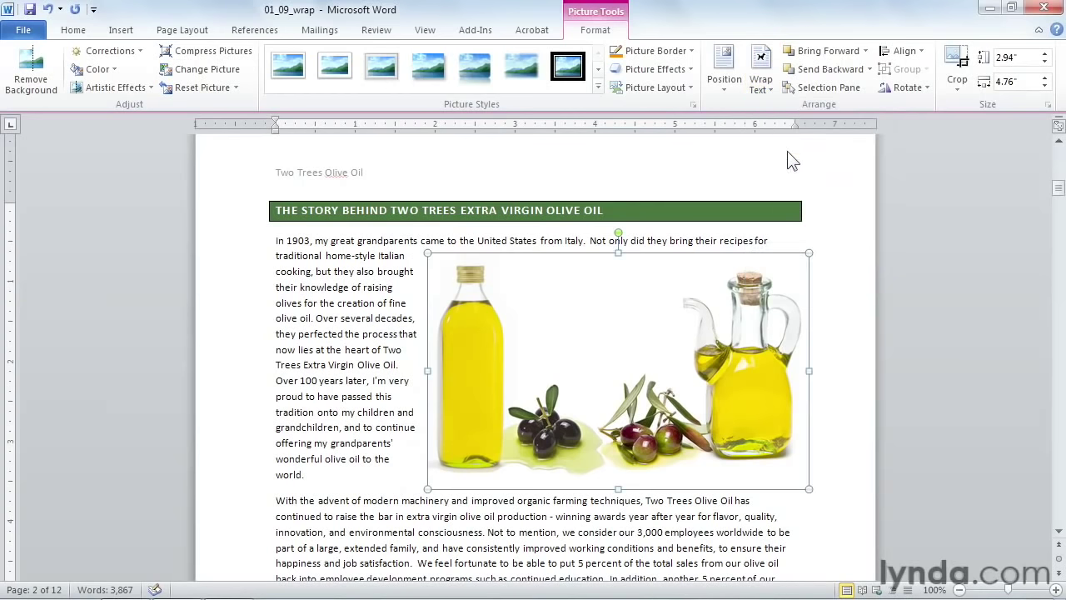
Edit the picture's wrap points, pulling both left corners inward and adding a point beside the left bottle's neck.
{"action": "left_click", "coordinate": [760, 79]}
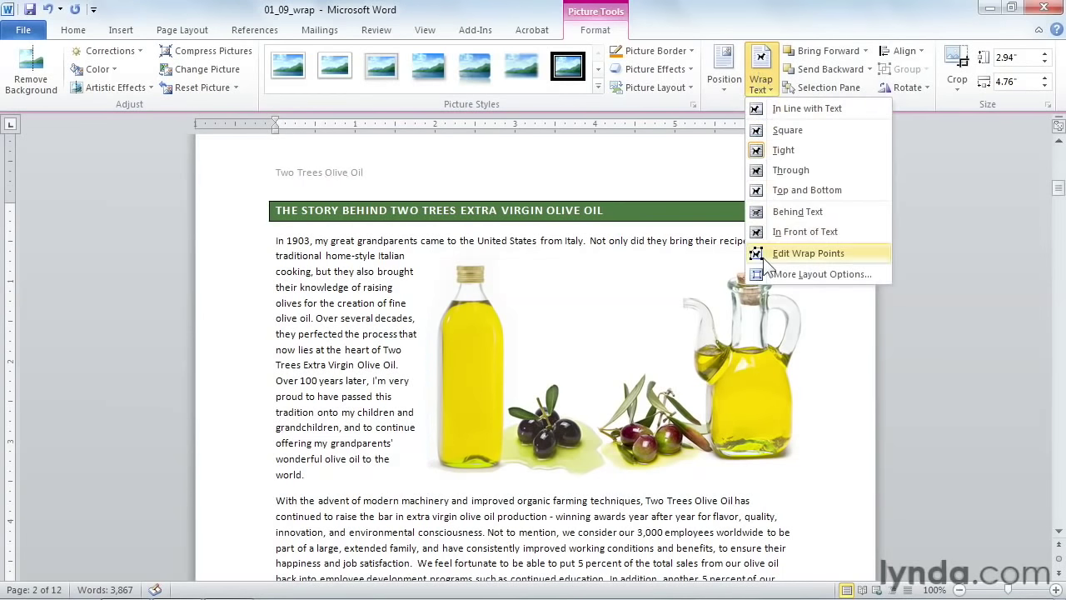
{"action": "left_click", "coordinate": [784, 252]}
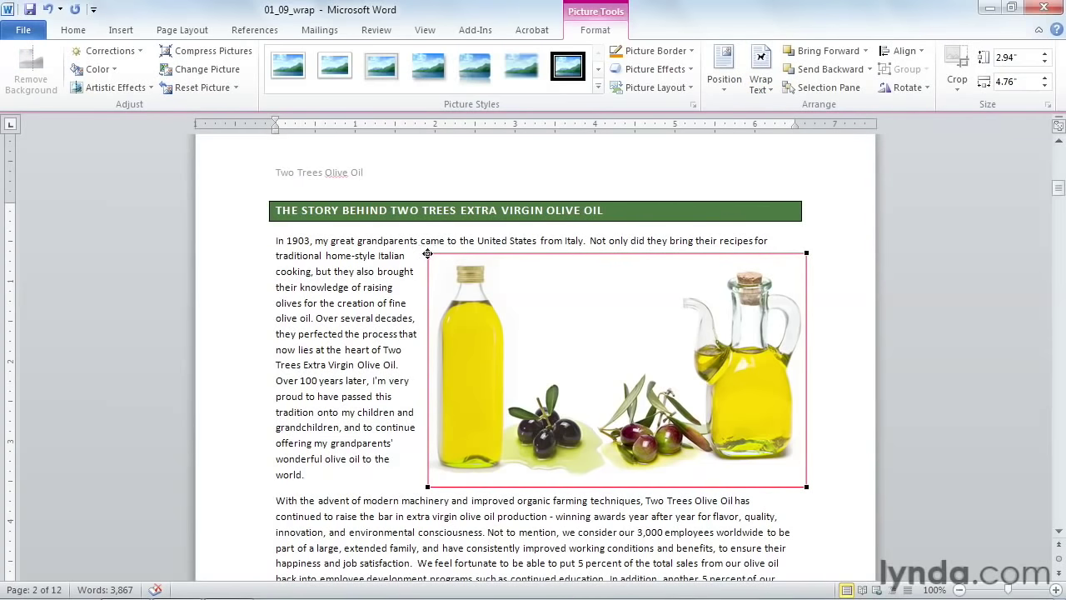
{"action": "left_click_drag", "start_coordinate": [429, 253], "coordinate": [442, 268]}
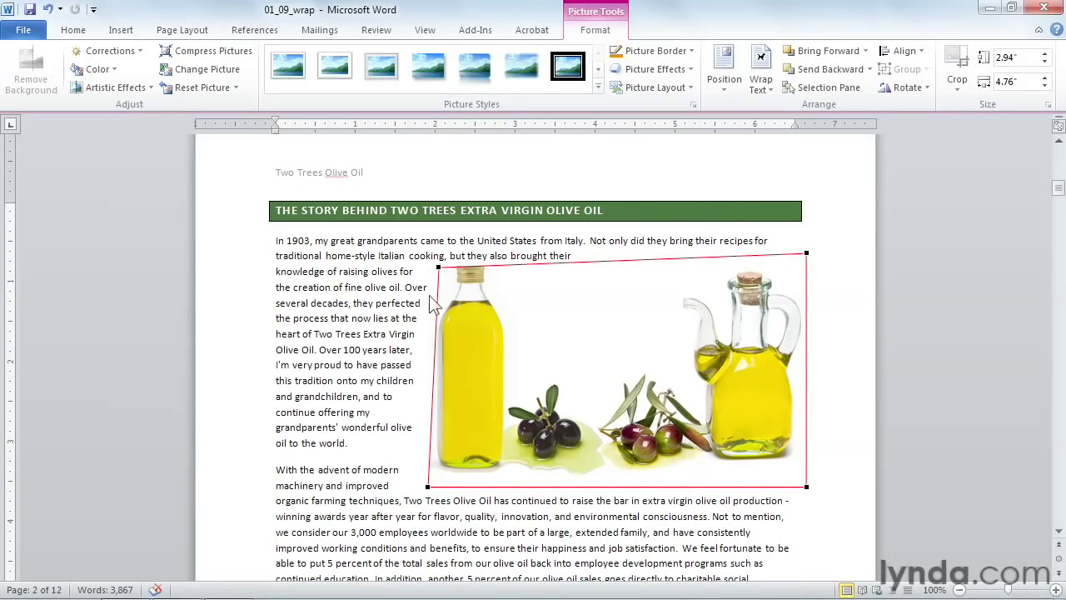
{"action": "left_click_drag", "start_coordinate": [427, 486], "coordinate": [428, 474]}
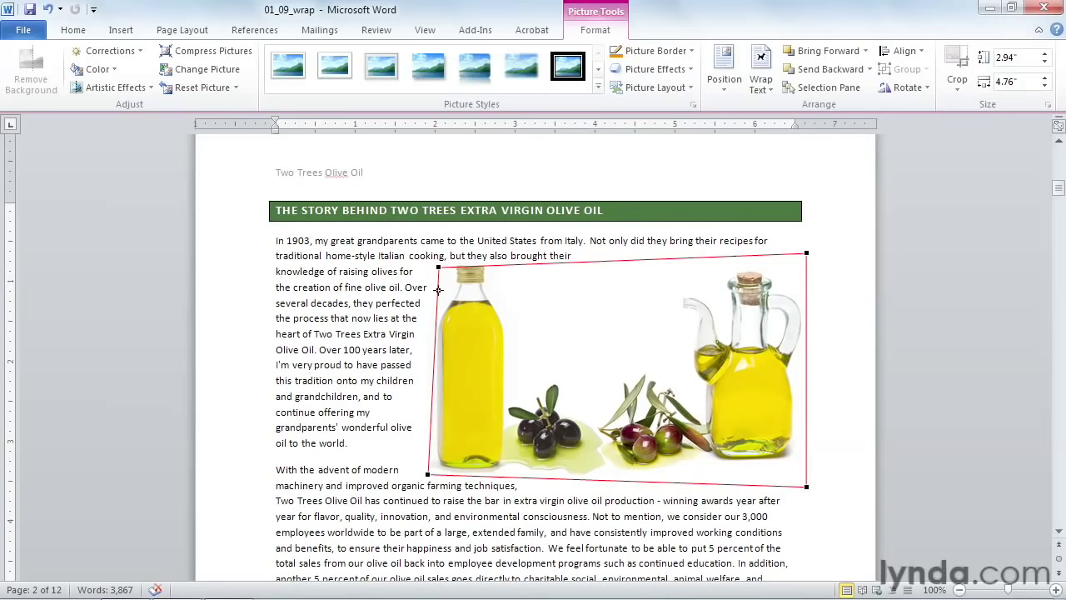
{"action": "left_click_drag", "start_coordinate": [438, 289], "coordinate": [451, 289]}
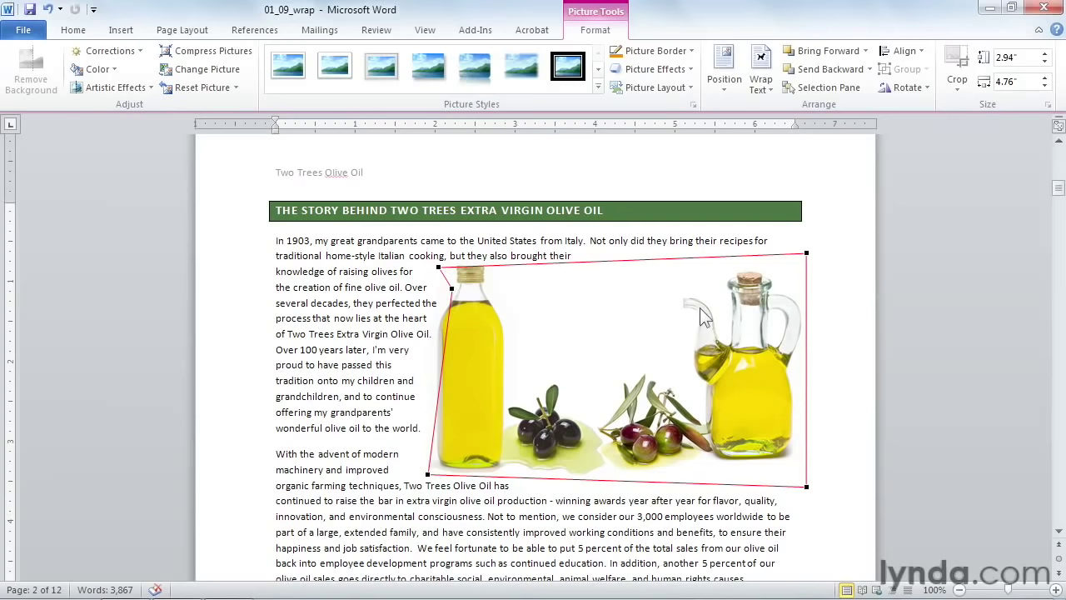
Move the picture to the middle of the text and tighten its wrap boundary around the pitcher's side and the left bottle's edge.
{"action": "left_click", "coordinate": [736, 329]}
{"action": "left_click_drag", "start_coordinate": [736, 328], "coordinate": [651, 336]}
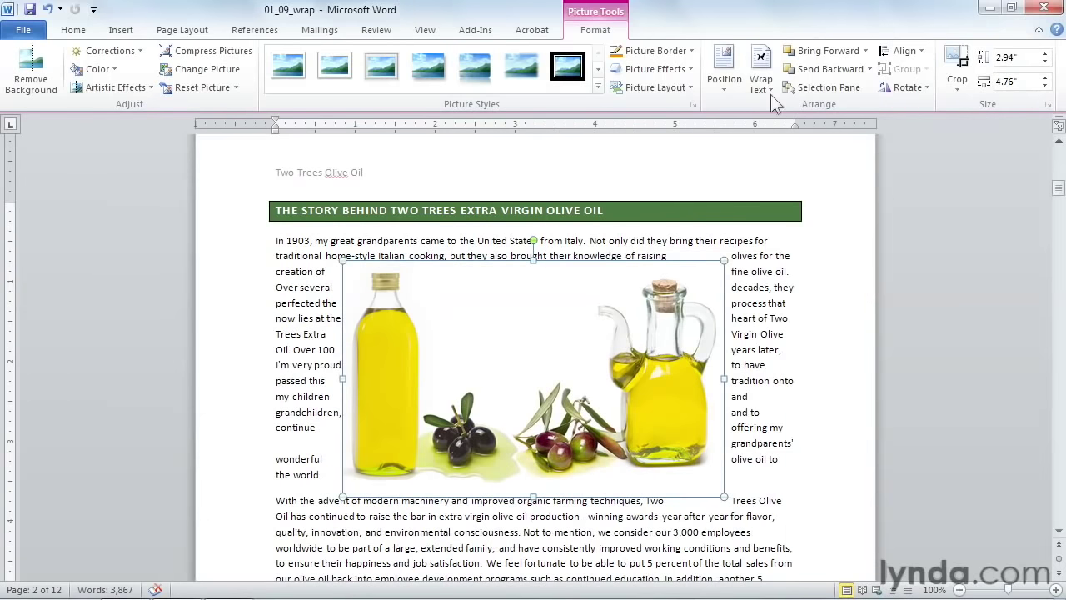
{"action": "left_click", "coordinate": [769, 88]}
{"action": "left_click", "coordinate": [771, 252]}
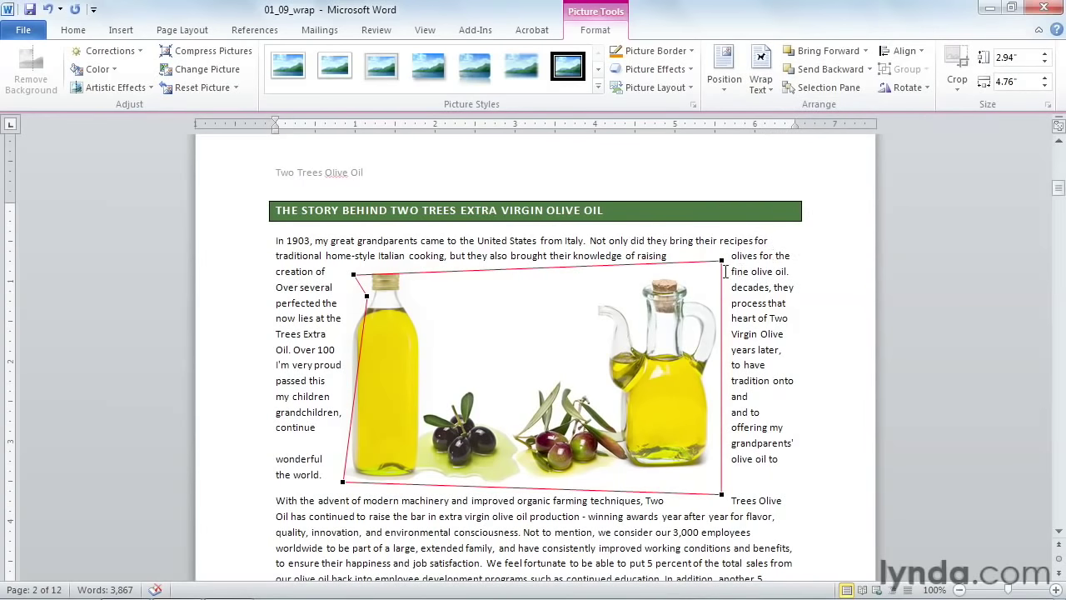
{"action": "left_click_drag", "start_coordinate": [721, 260], "coordinate": [705, 277]}
{"action": "left_click_drag", "start_coordinate": [721, 493], "coordinate": [716, 477]}
{"action": "left_click_drag", "start_coordinate": [709, 325], "coordinate": [717, 323]}
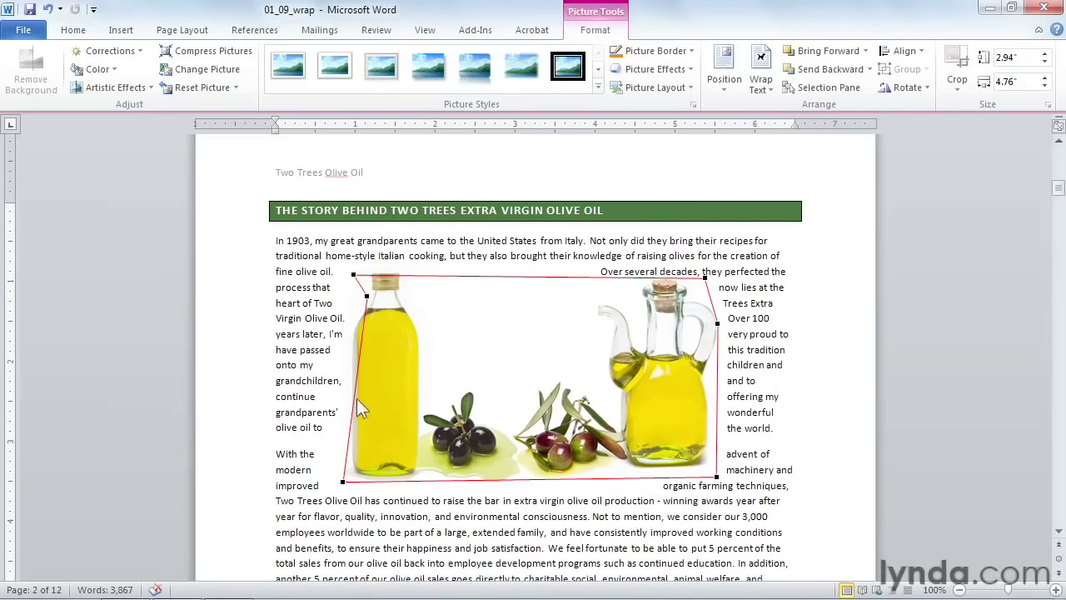
{"action": "left_click_drag", "start_coordinate": [357, 364], "coordinate": [366, 364]}
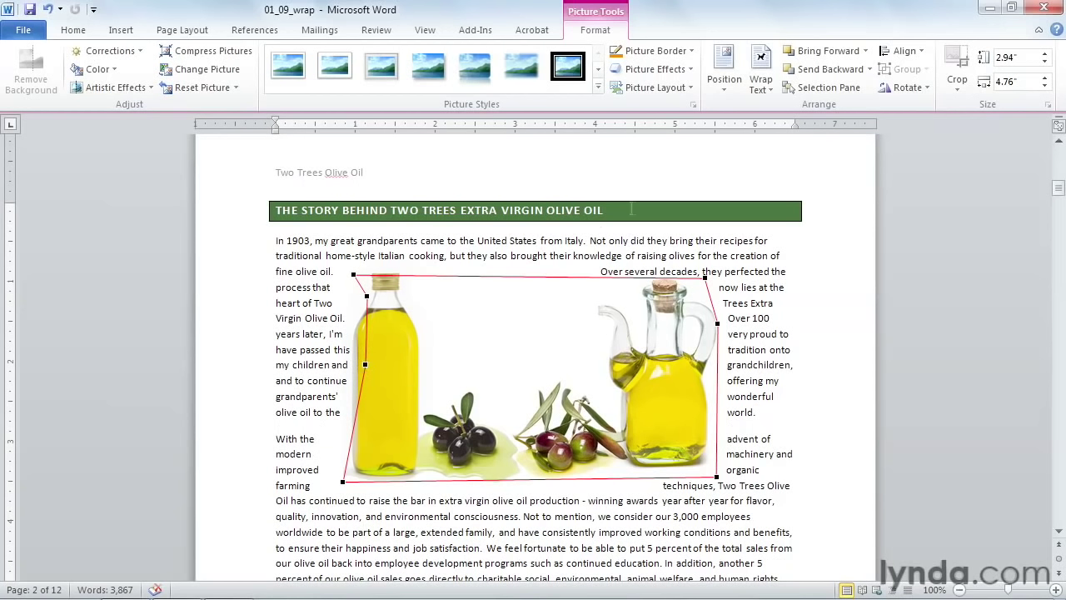
Set the wrapping to Through and add wrap points that lower the top boundary into the gap between the bottle and the pitcher.
{"action": "left_click", "coordinate": [760, 81]}
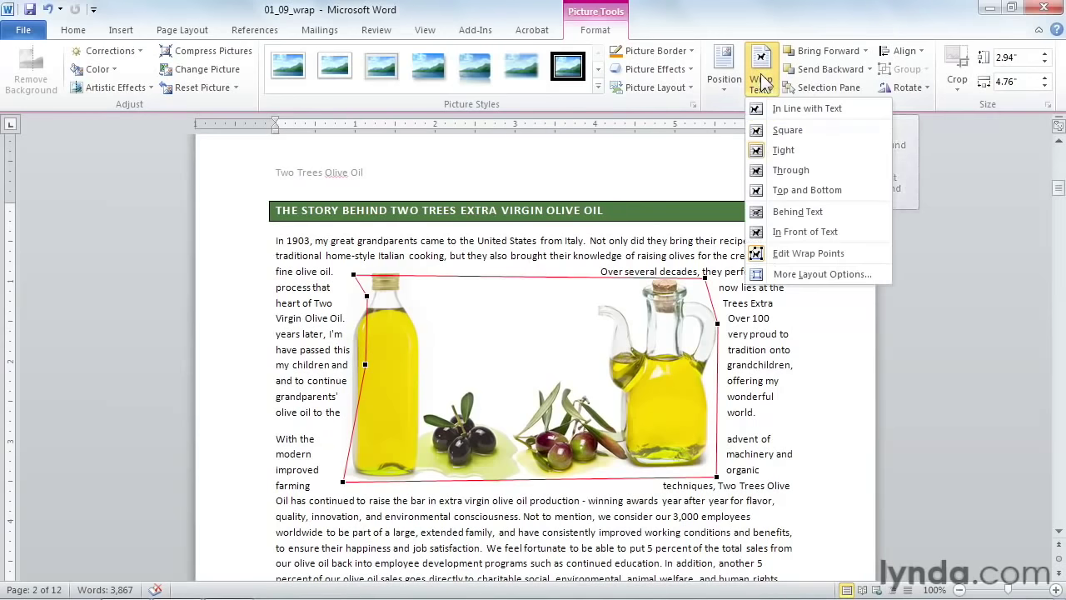
{"action": "left_click", "coordinate": [768, 172]}
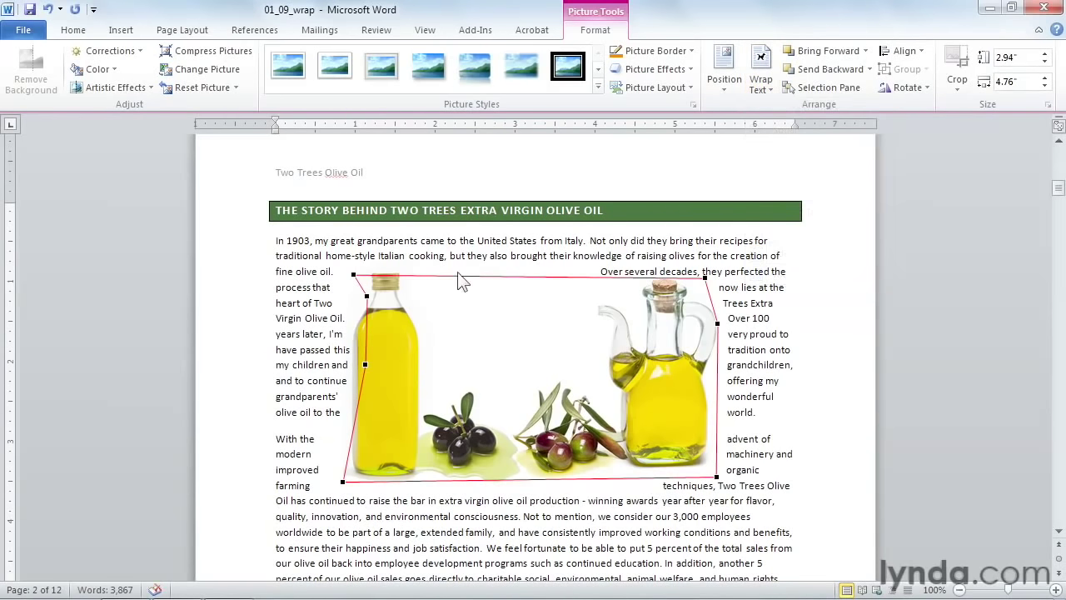
{"action": "mouse_move", "coordinate": [426, 275]}
{"action": "left_mouse_down"}
{"action": "mouse_move", "coordinate": [421, 283]}
{"action": "mouse_move", "coordinate": [421, 272]}
{"action": "left_mouse_up"}
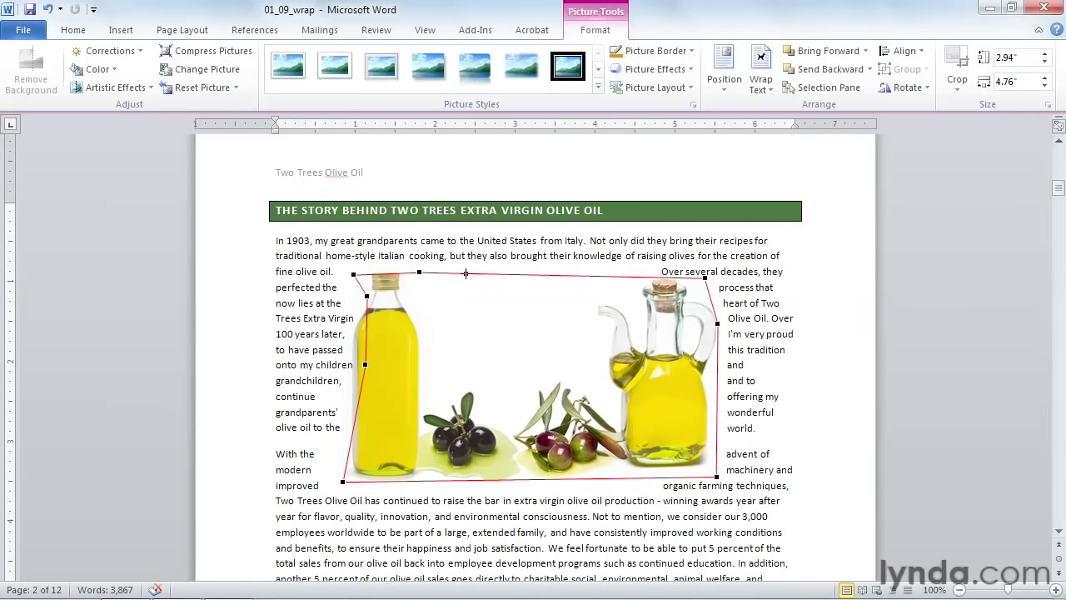
{"action": "left_click_drag", "start_coordinate": [467, 274], "coordinate": [433, 396]}
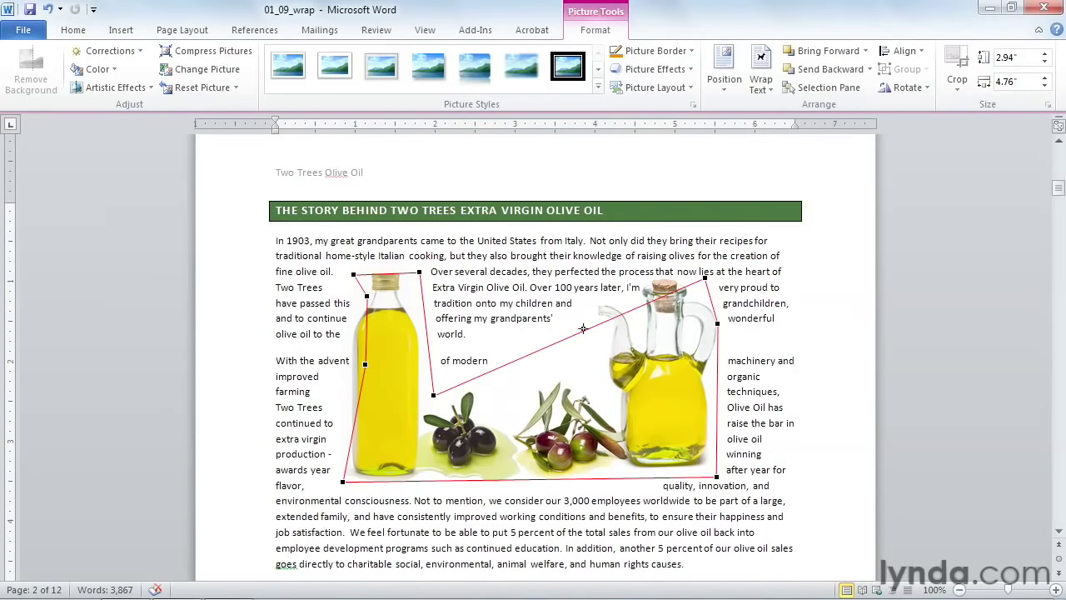
{"action": "left_click_drag", "start_coordinate": [611, 319], "coordinate": [612, 276]}
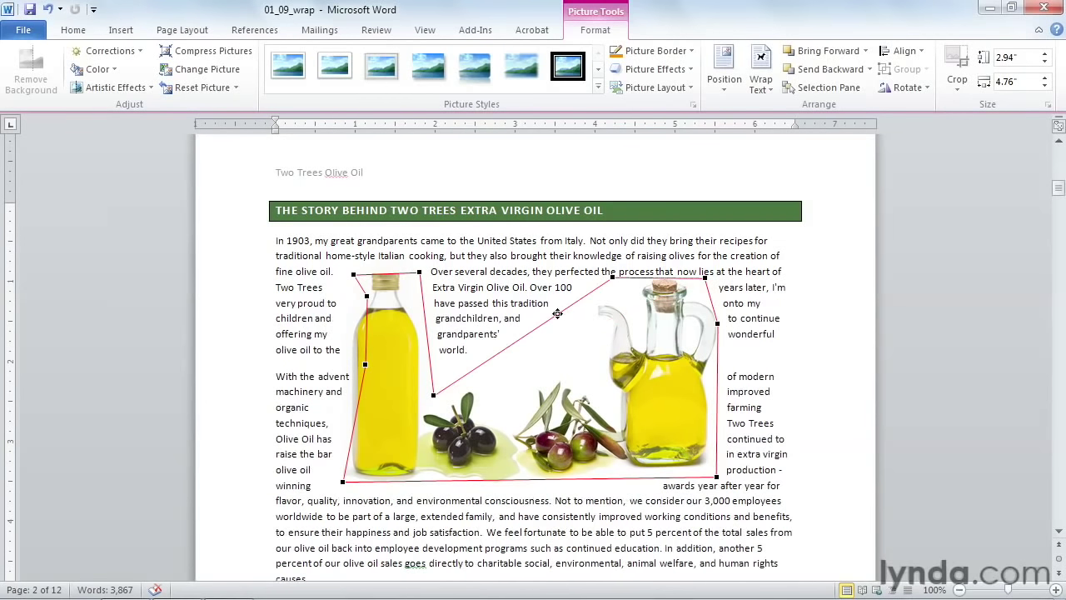
{"action": "left_click_drag", "start_coordinate": [561, 313], "coordinate": [592, 385]}
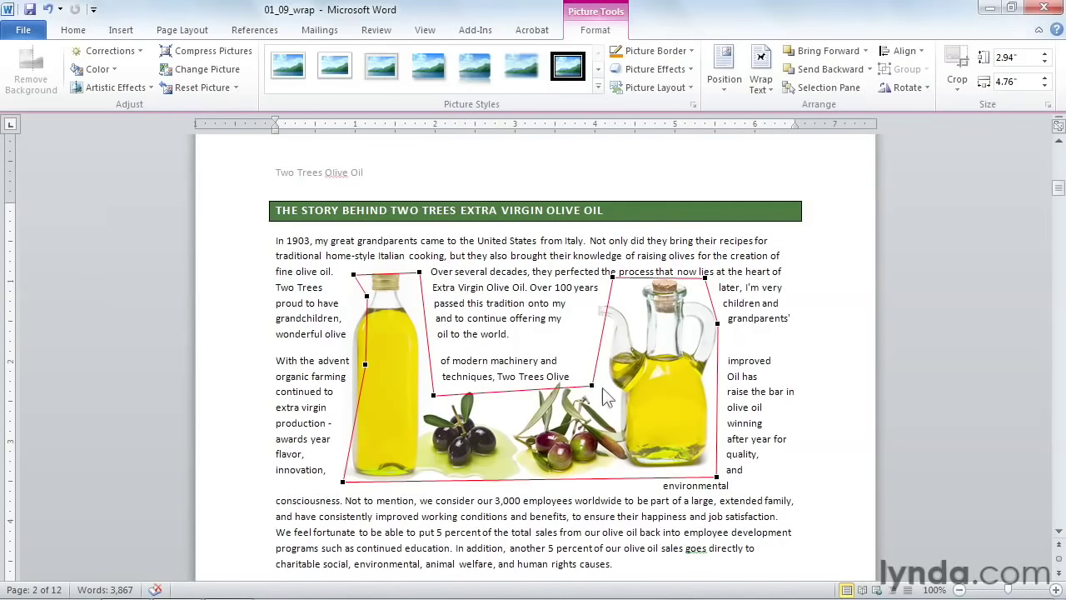
{"action": "left_click", "coordinate": [806, 409]}
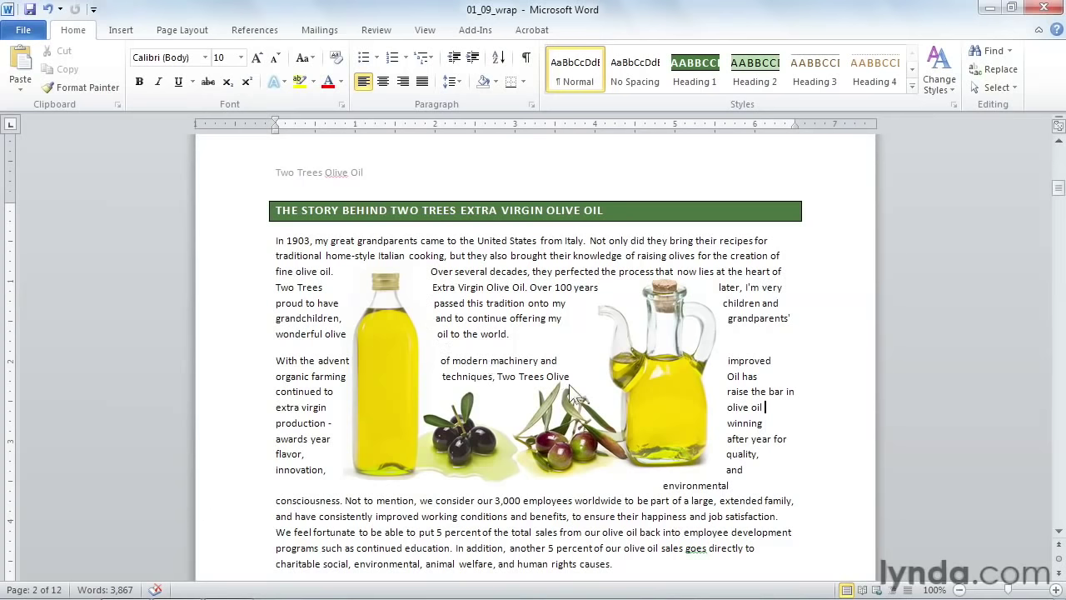
Nudge the picture slightly up and back down in small increments to fine-tune the text flow around it.
{"action": "left_click", "coordinate": [611, 408]}
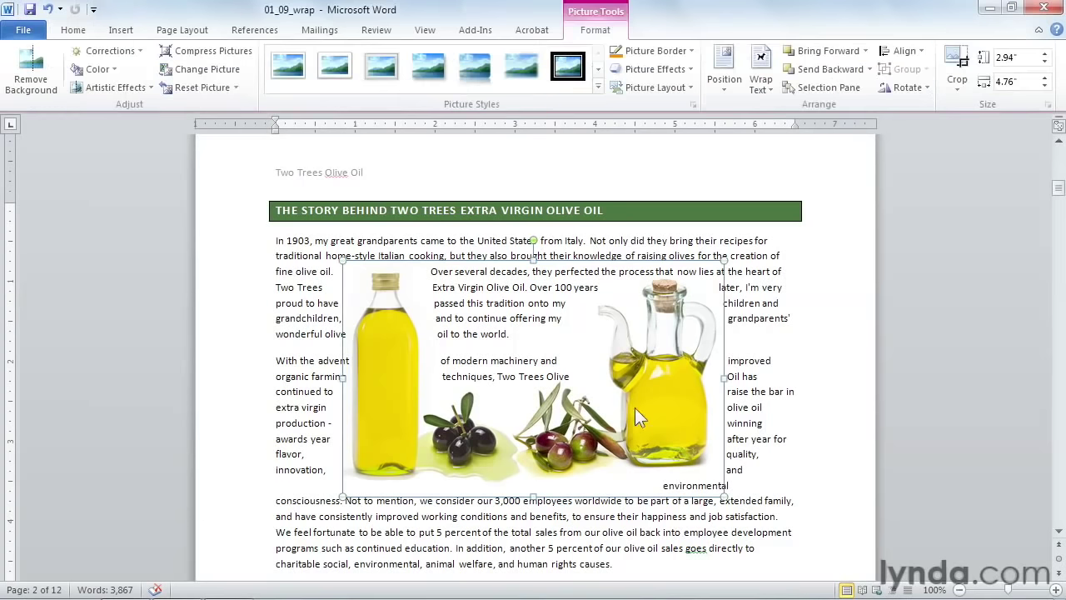
{"action": "key", "text": "Up"}
{"action": "key", "text": "Up"}
{"action": "key", "text": "Up"}
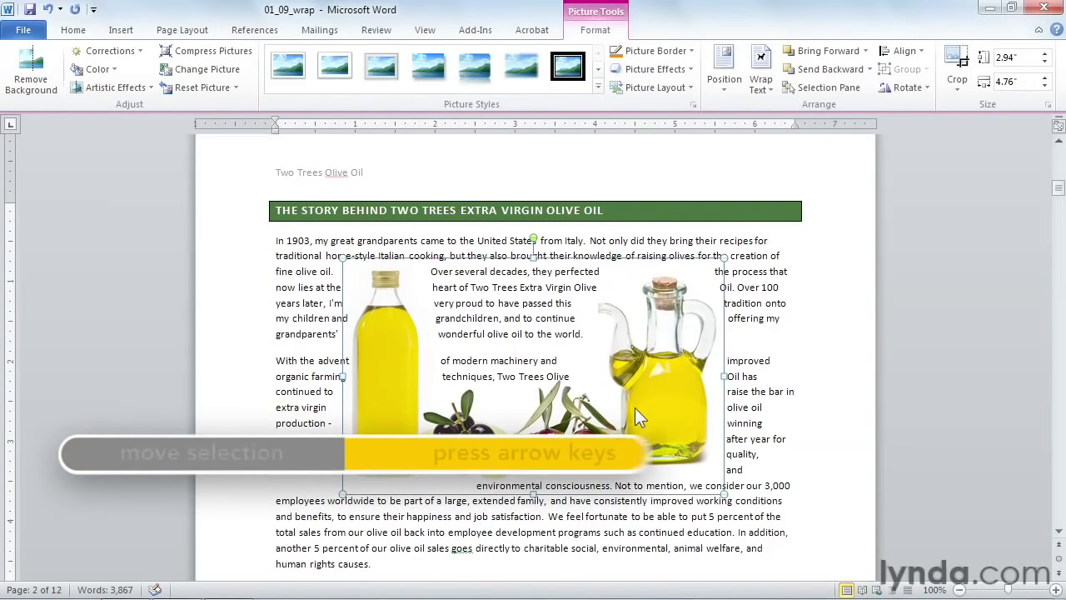
{"action": "key", "text": "Down"}
{"action": "key", "text": "Down"}
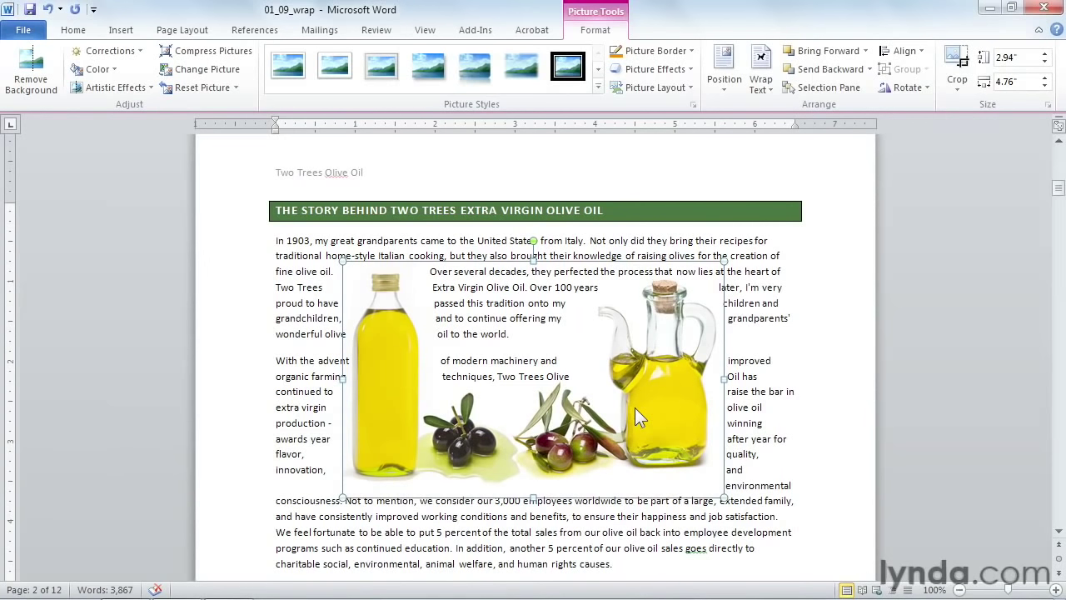
Nudge the olive oil picture slightly down in the text and deselect it.
{"action": "key", "text": "Down"}
{"action": "key", "text": "Down"}
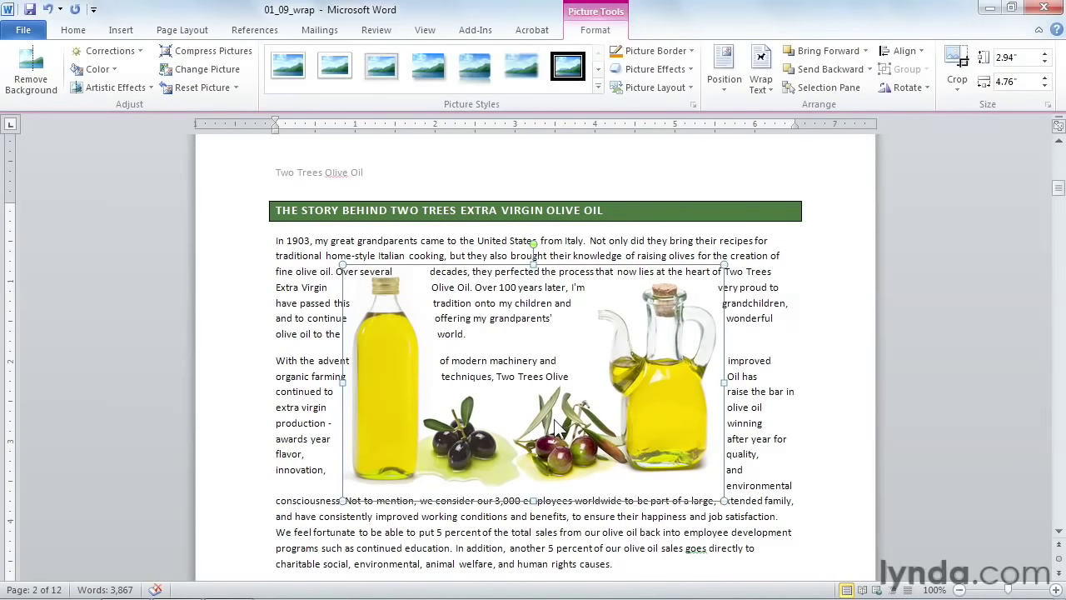
{"action": "left_click", "coordinate": [775, 406]}
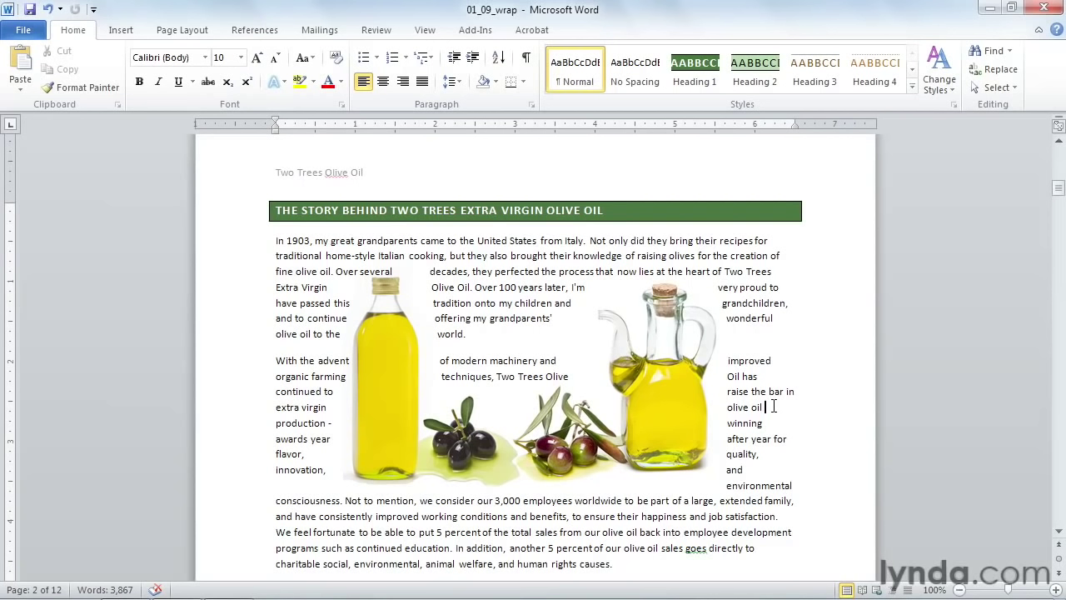
{"action": "left_click", "coordinate": [773, 405]}
Set the default wrapping for inserted and pasted pictures to Square in the advanced Word options.
{"action": "left_click", "coordinate": [25, 31]}
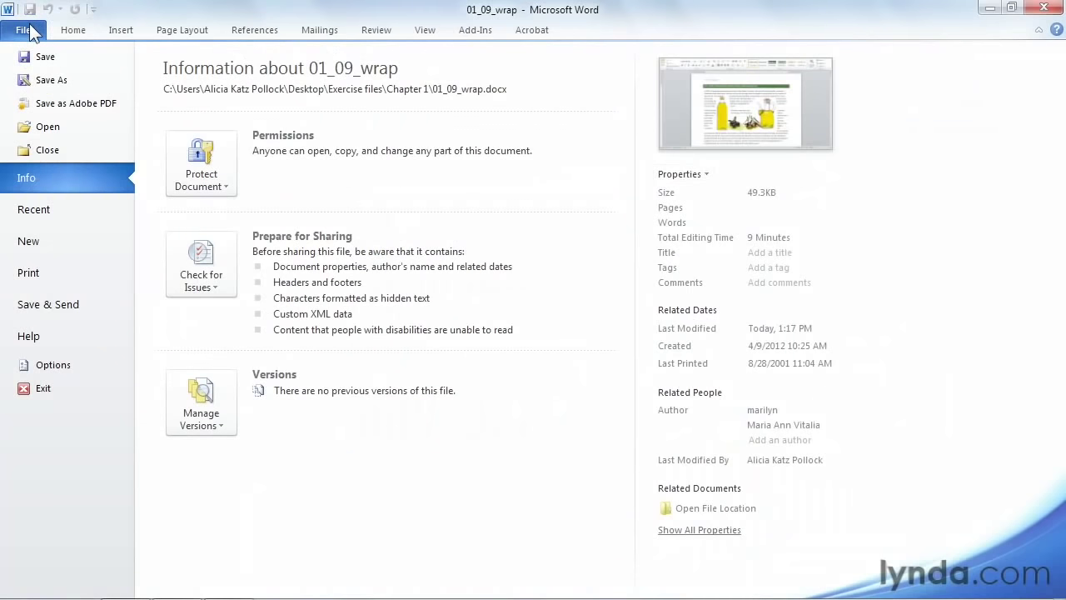
{"action": "left_click", "coordinate": [50, 368]}
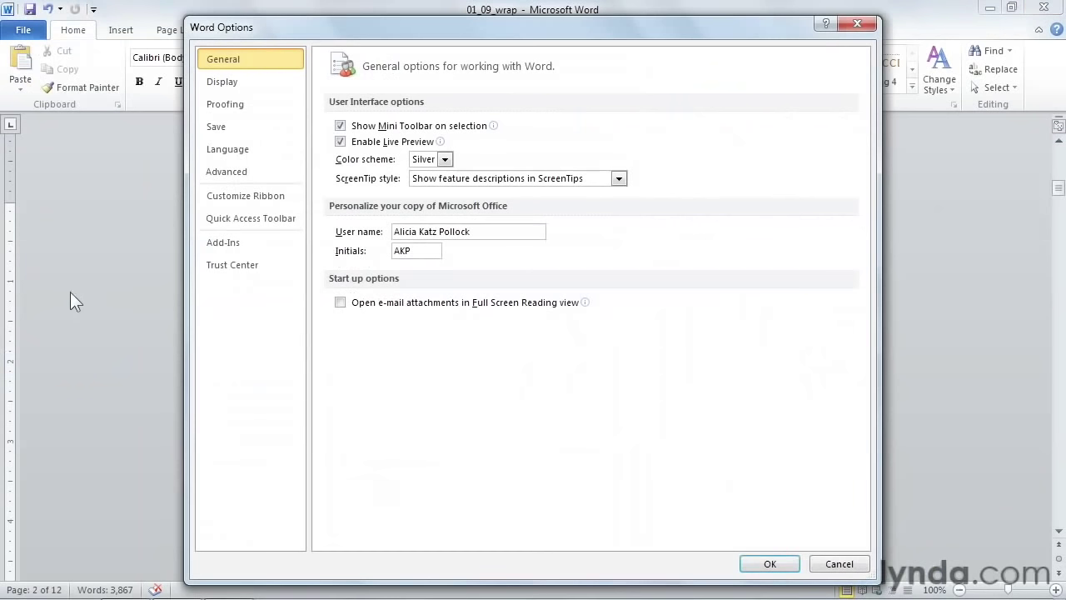
{"action": "left_click", "coordinate": [228, 178]}
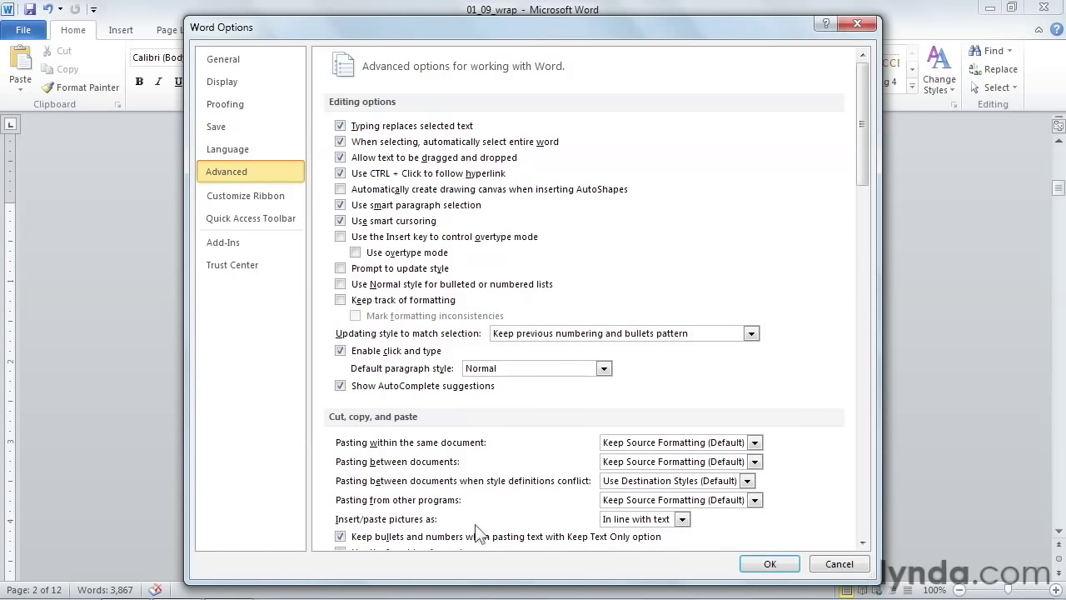
{"action": "left_click", "coordinate": [682, 520]}
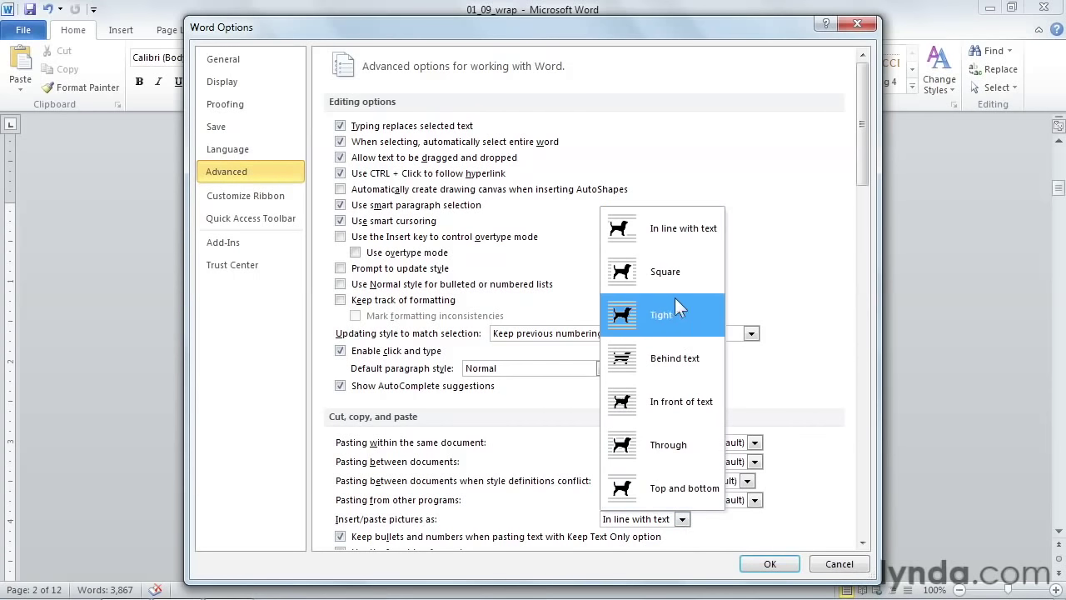
{"action": "left_click", "coordinate": [671, 274]}
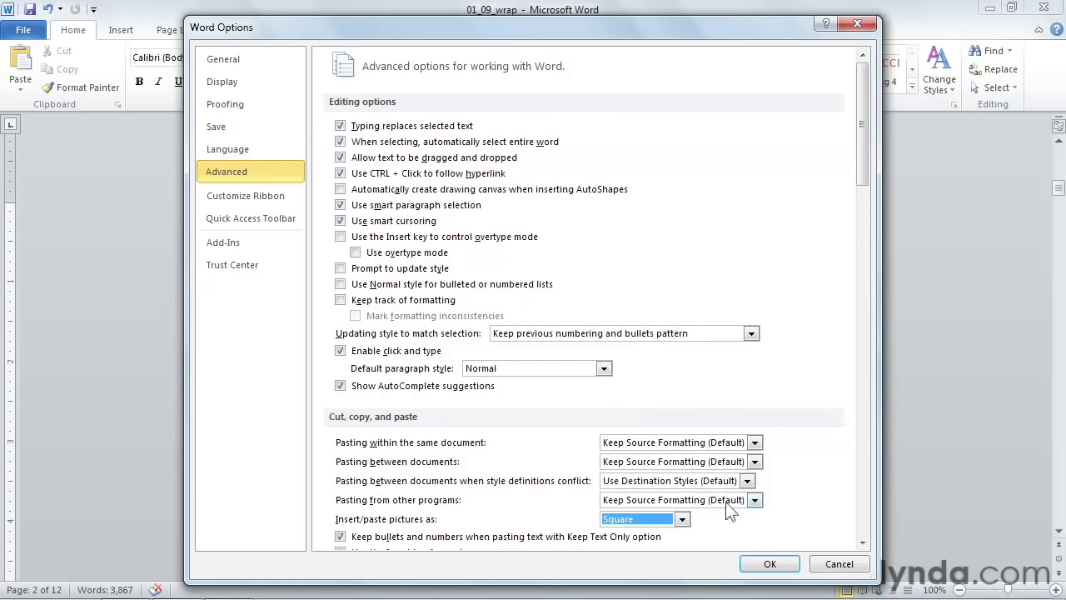
{"action": "left_click", "coordinate": [768, 564]}
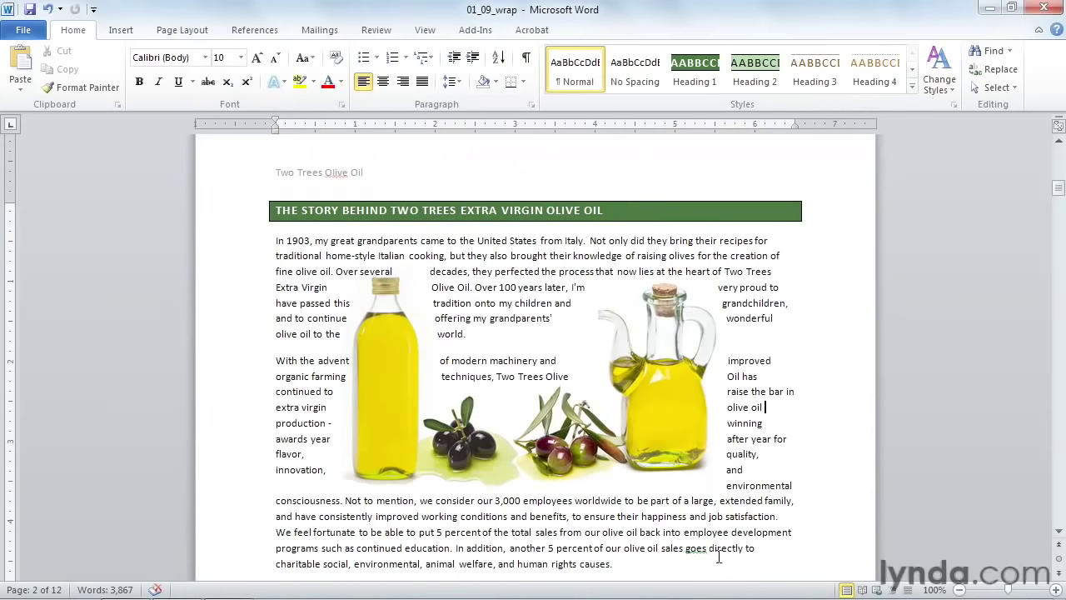
Insert the olive oil picture from the Chapter 1 folder into the text of Section 1: Introduction.
{"action": "scroll", "coordinate": [587, 525], "scroll_direction": "down", "scroll_amount": 10}
{"action": "scroll", "coordinate": [579, 521], "scroll_direction": "down", "scroll_amount": 9}
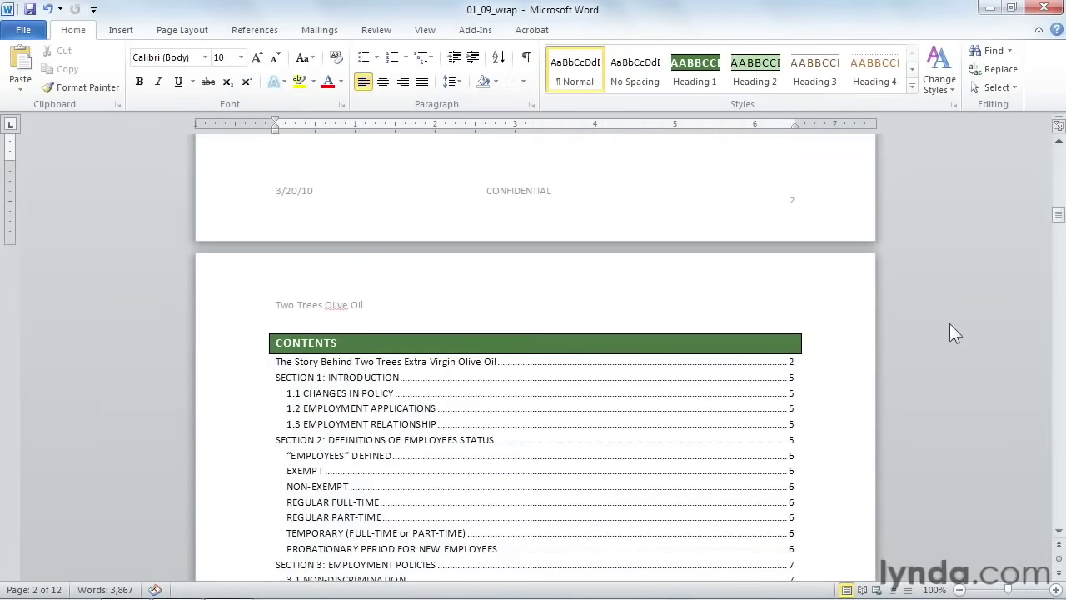
{"action": "left_click_drag", "start_coordinate": [1050, 222], "coordinate": [1059, 260]}
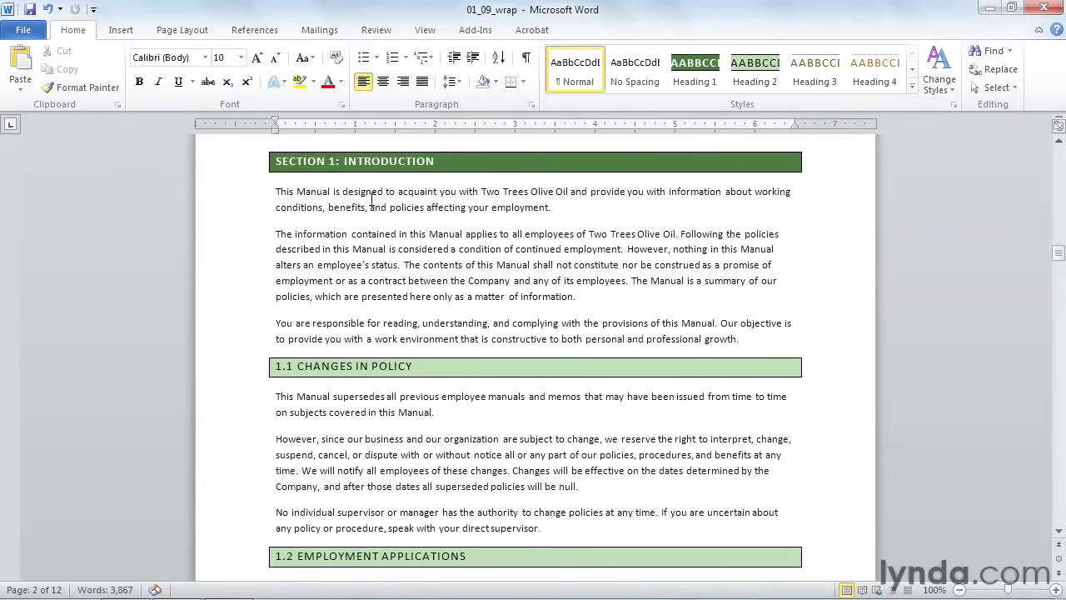
{"action": "left_click", "coordinate": [120, 32]}
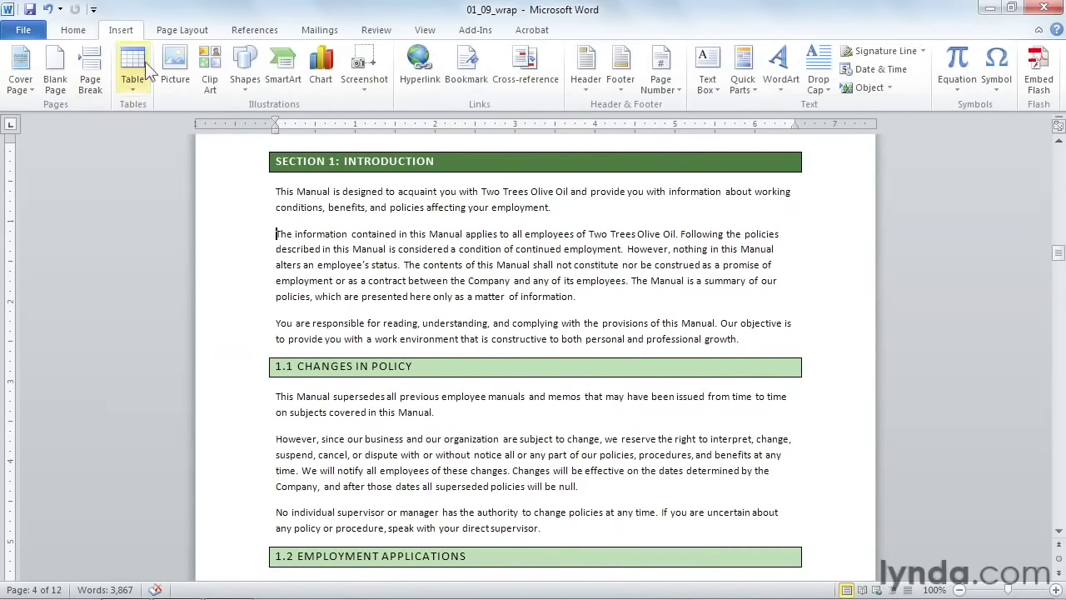
{"action": "left_click", "coordinate": [172, 70]}
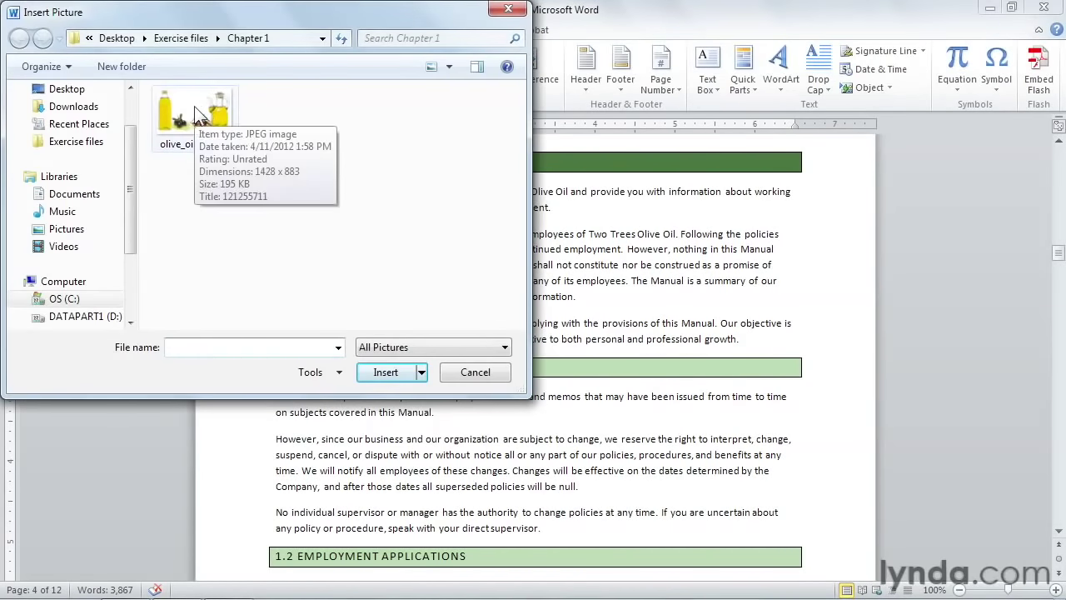
{"action": "double_click", "coordinate": [194, 105]}
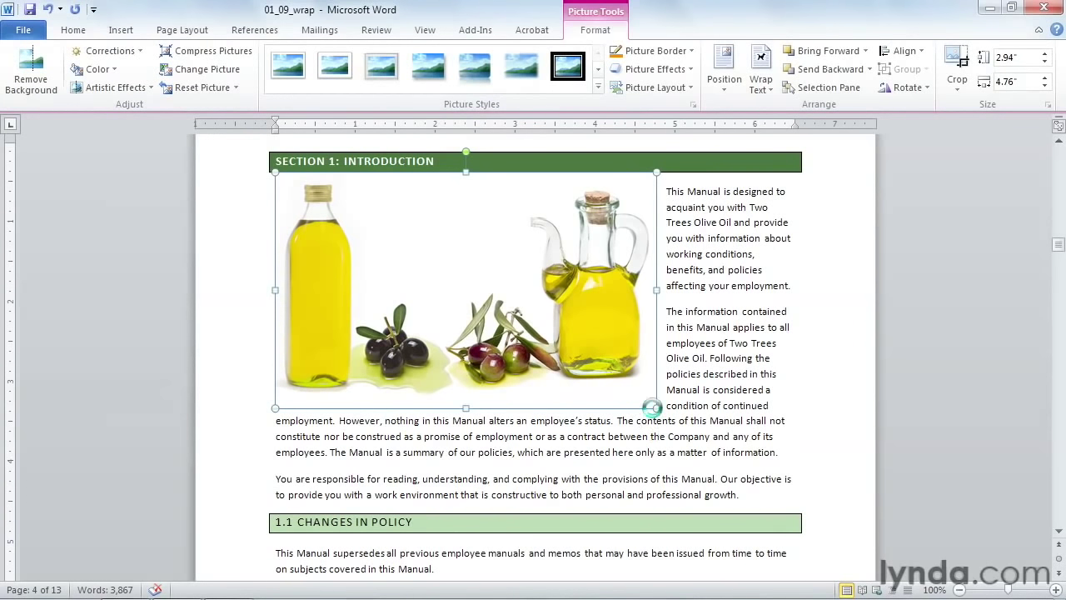
Shrink the new picture to about 2.25" by 3.65" and move it to the middle of the introduction text.
{"action": "left_click_drag", "start_coordinate": [656, 407], "coordinate": [568, 351]}
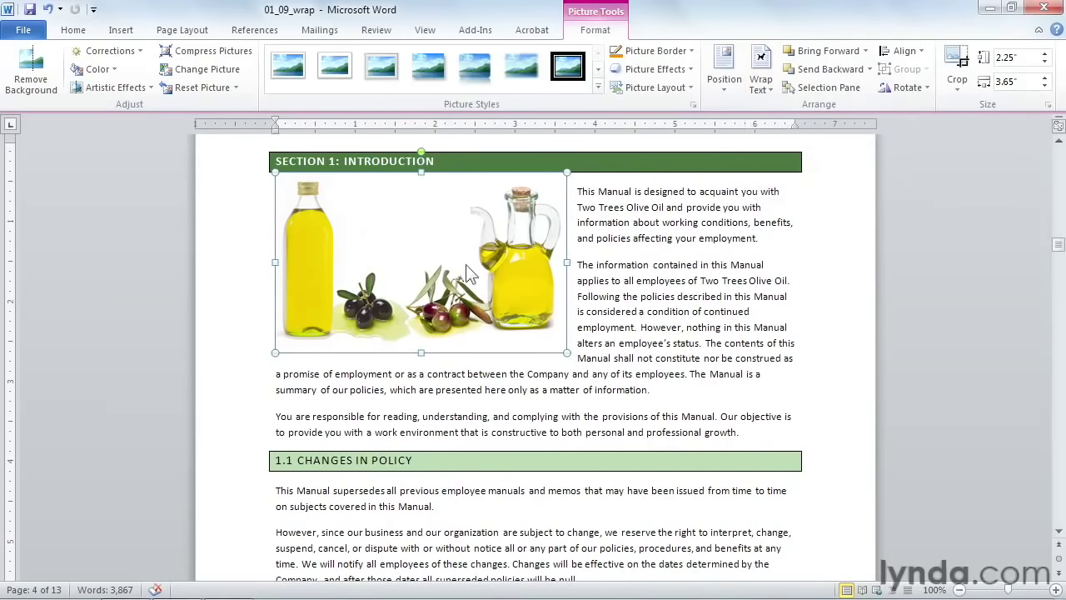
{"action": "left_click_drag", "start_coordinate": [473, 265], "coordinate": [574, 317]}
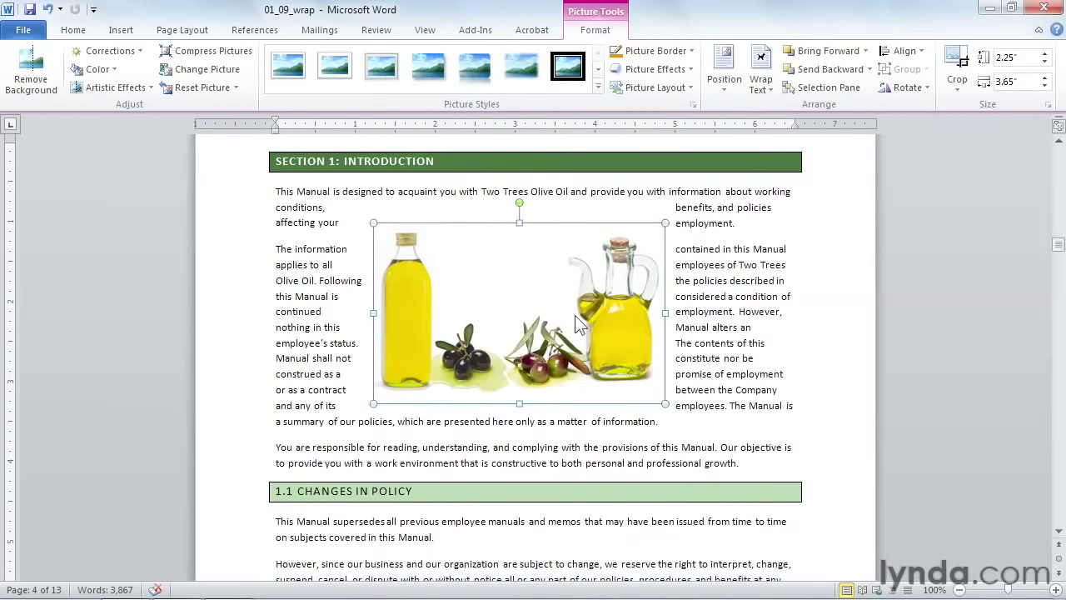